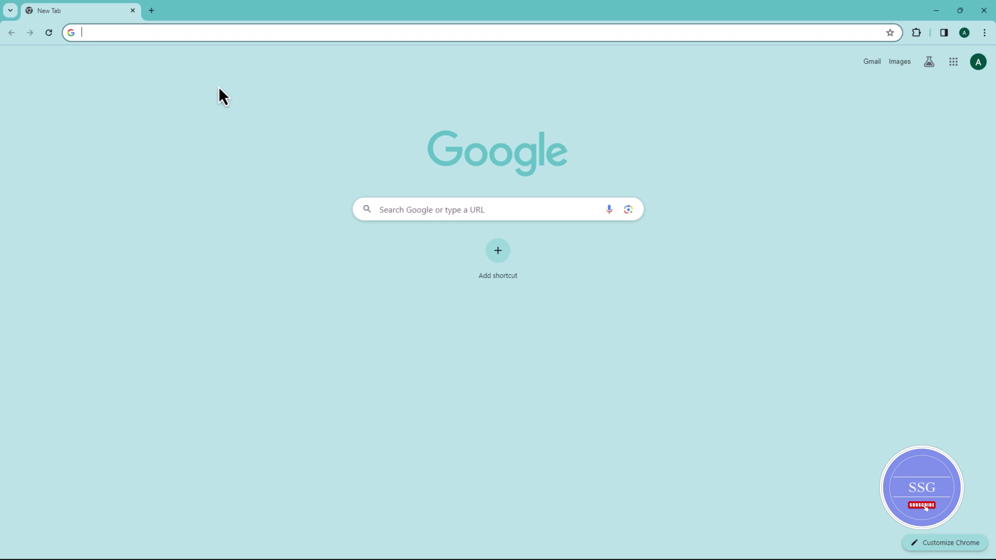
text(https://www.cyberlink.com/blog/photo-editing-best-software/327/best-free-photo-editors-windows)
Load the CyberLink best free photo editing article and start the free PhotoDirector download
key(Return)
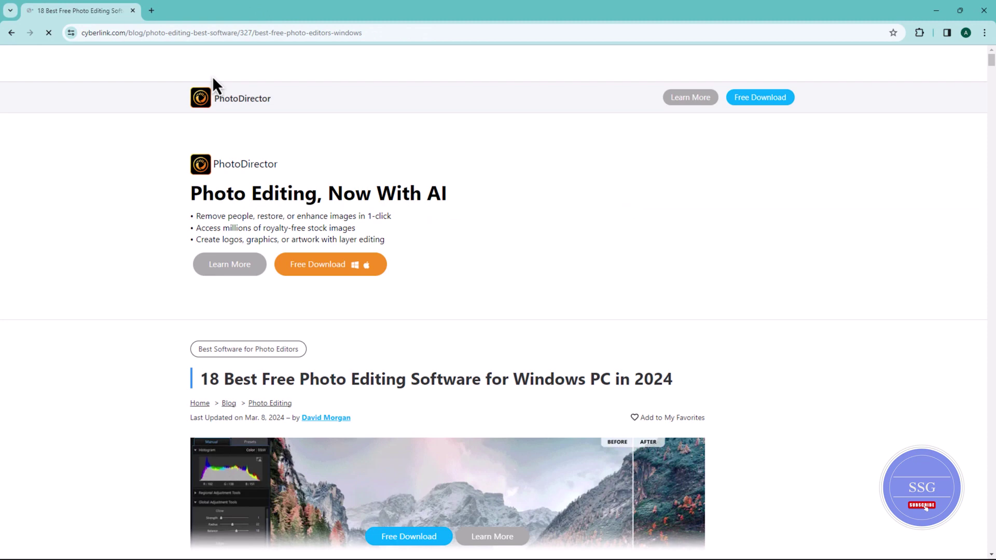
scroll(631, 209, down, 1)
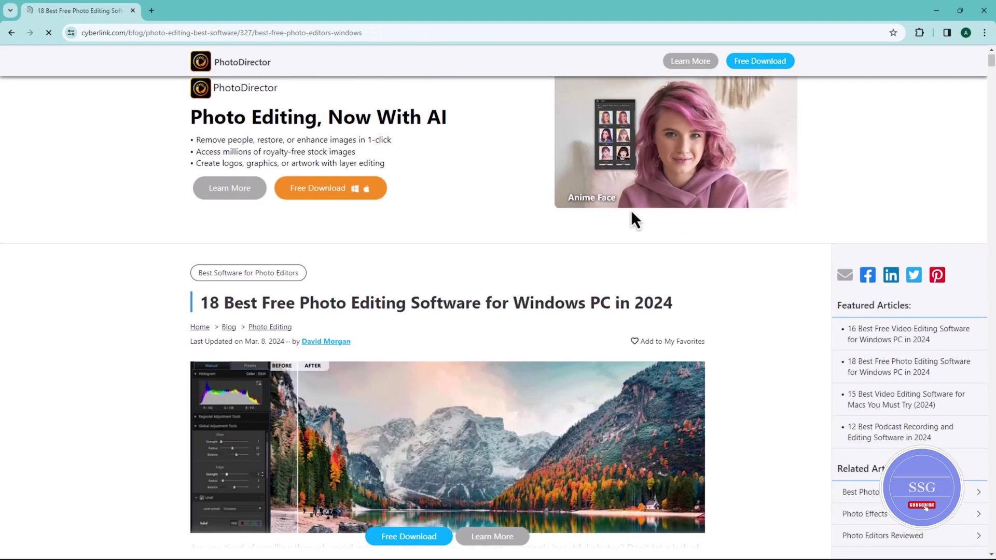
scroll(632, 220, up, 1)
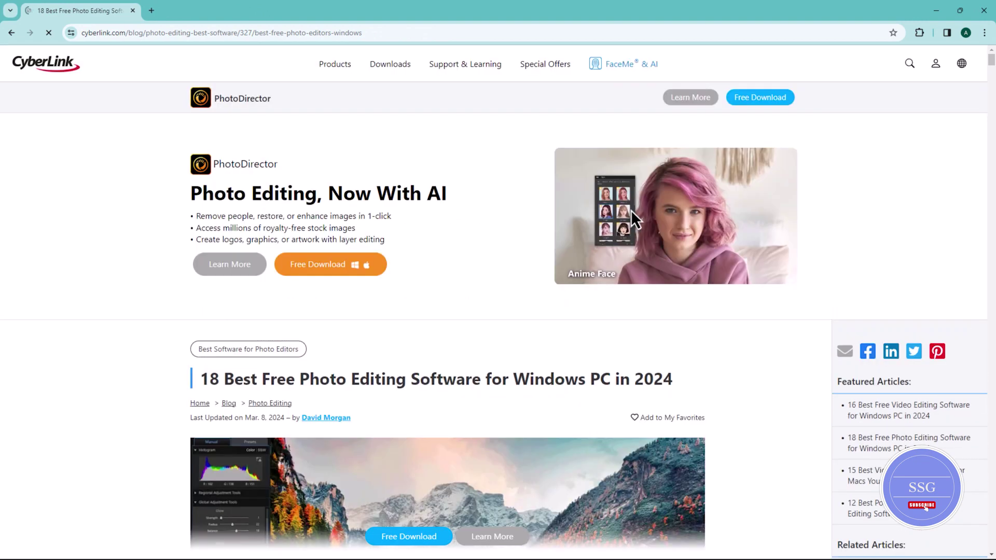
click(376, 271)
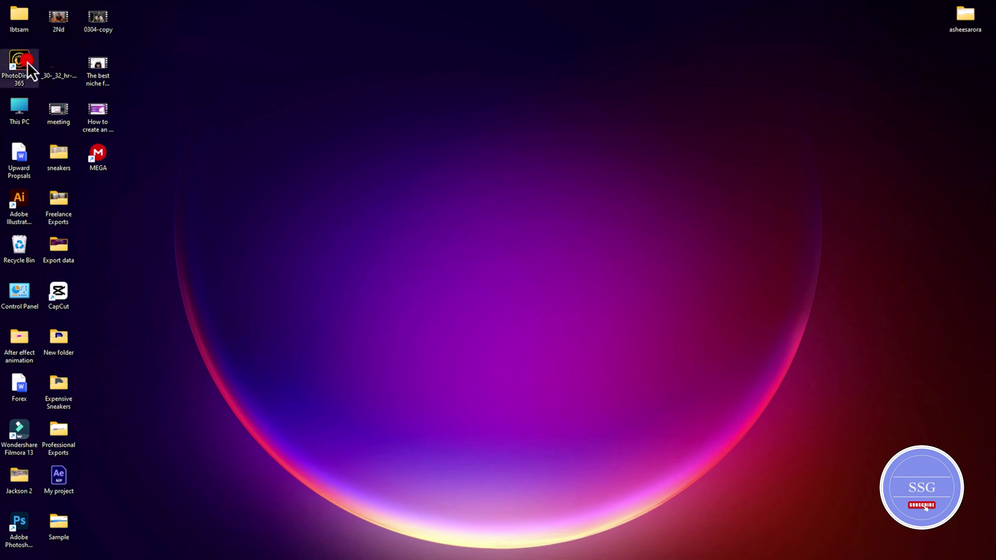
Launch PhotoDirector 365 from its desktop icon to show the editing tools launcher
double_click(27, 66)
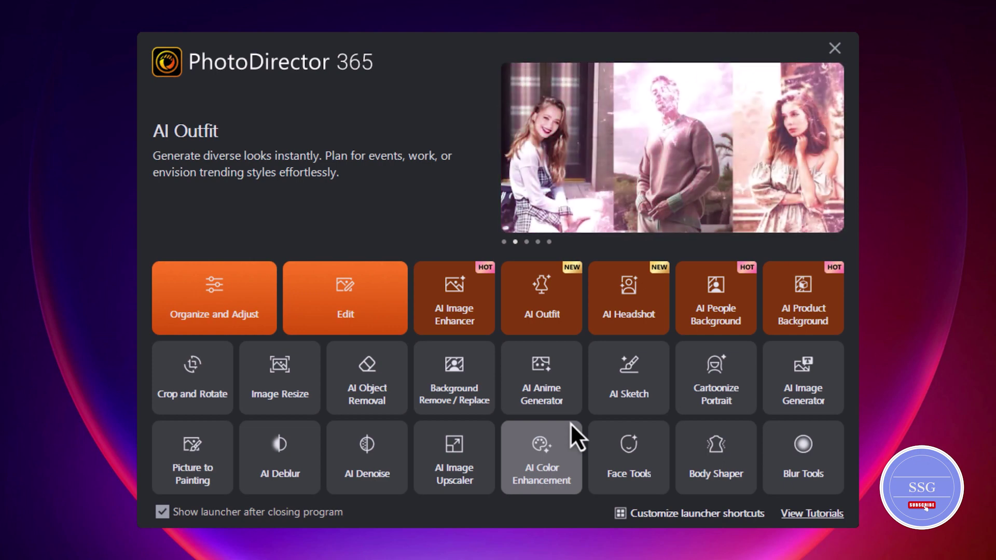
Import the pexels field-of-flowers photo from Downloads into the AI Image Enhancer
click(468, 317)
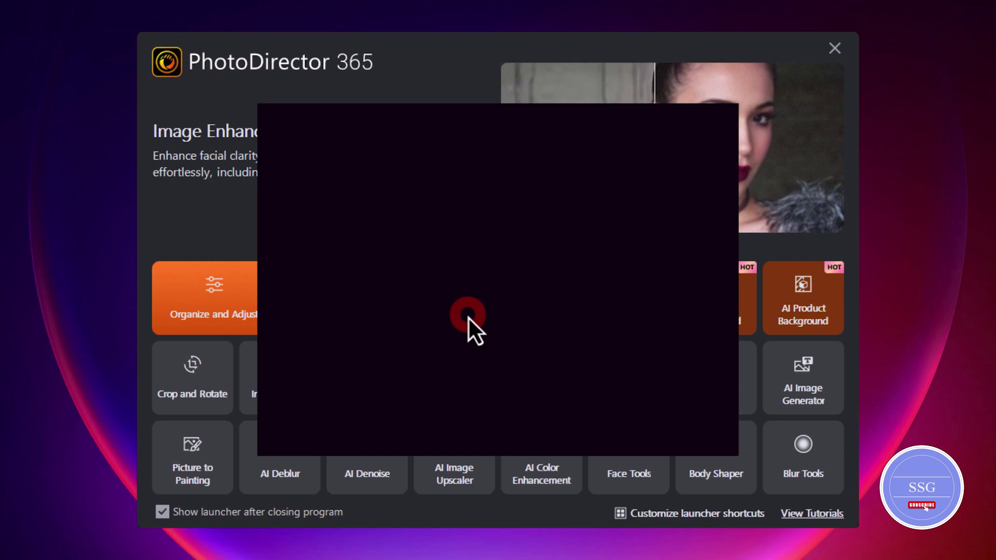
click(477, 243)
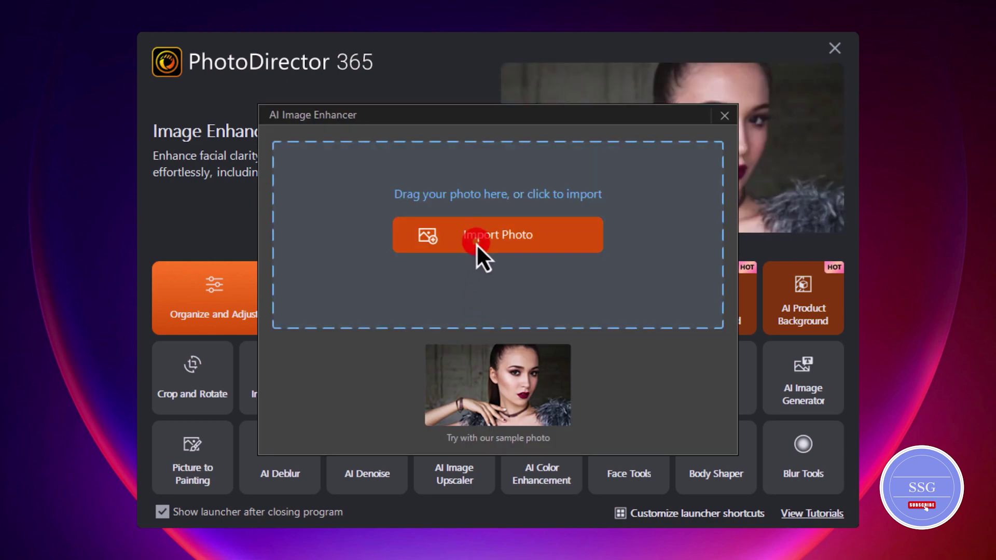
click(428, 264)
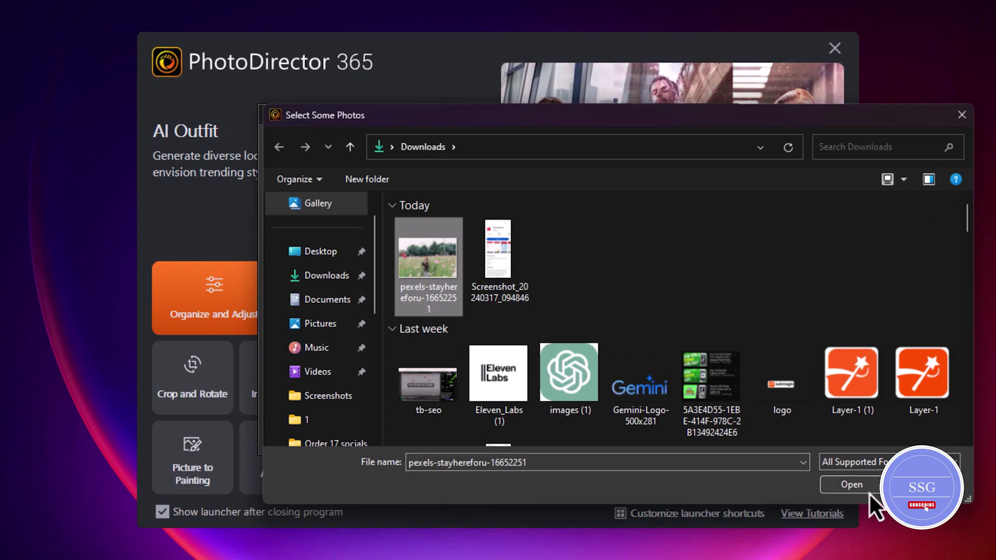
click(852, 484)
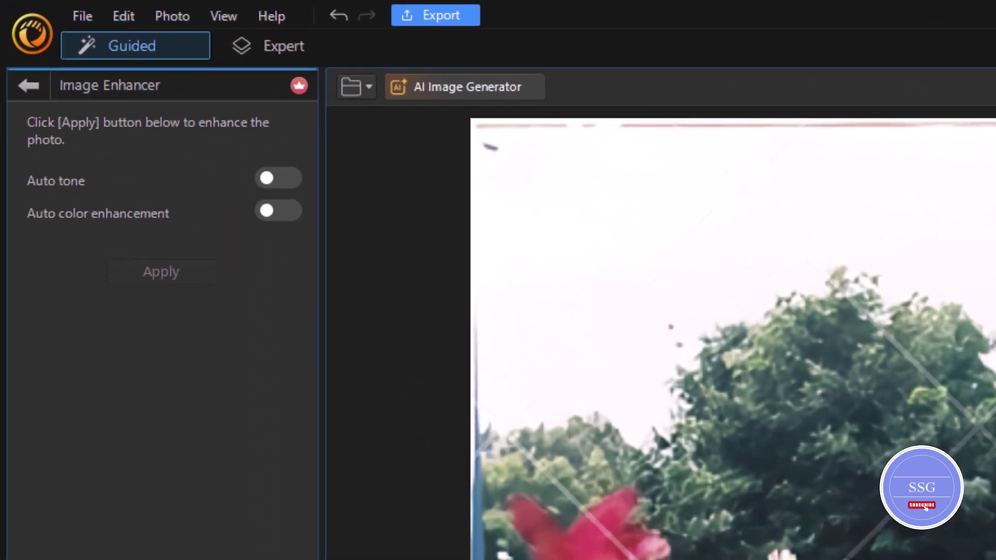
Switch on Auto tone and Auto color enhancement in the Image Enhancer panel
click(288, 180)
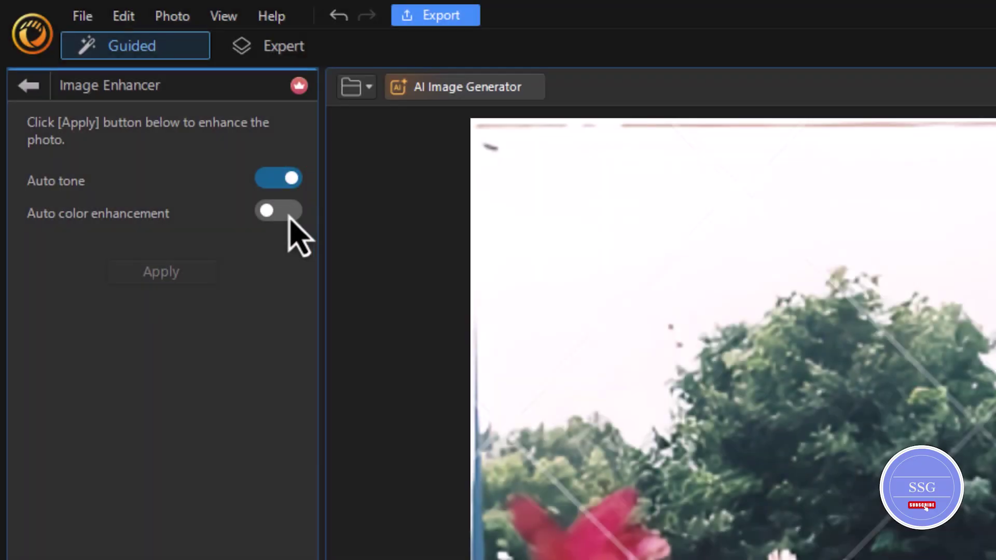
click(280, 212)
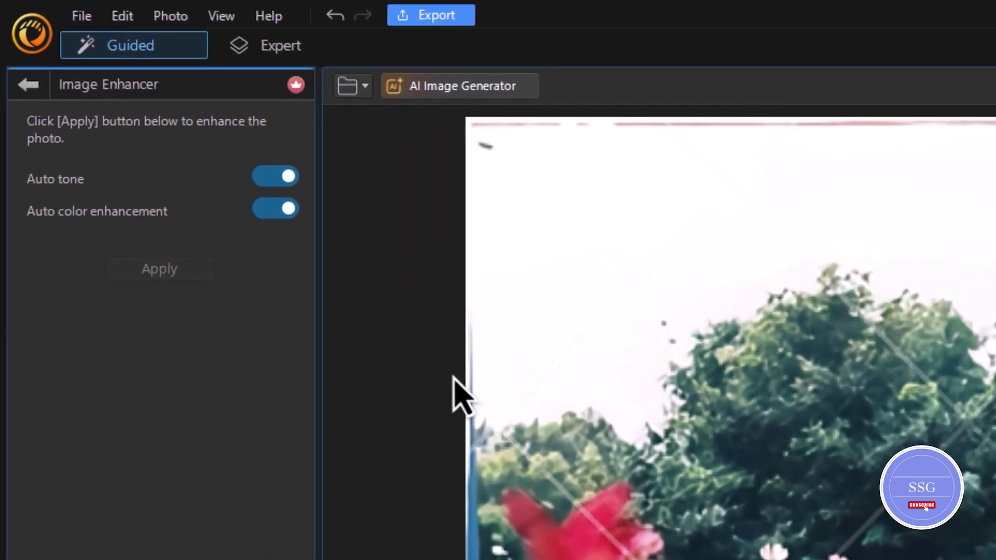
Return to the guided tools list and expand the Color Adjustments options
click(29, 85)
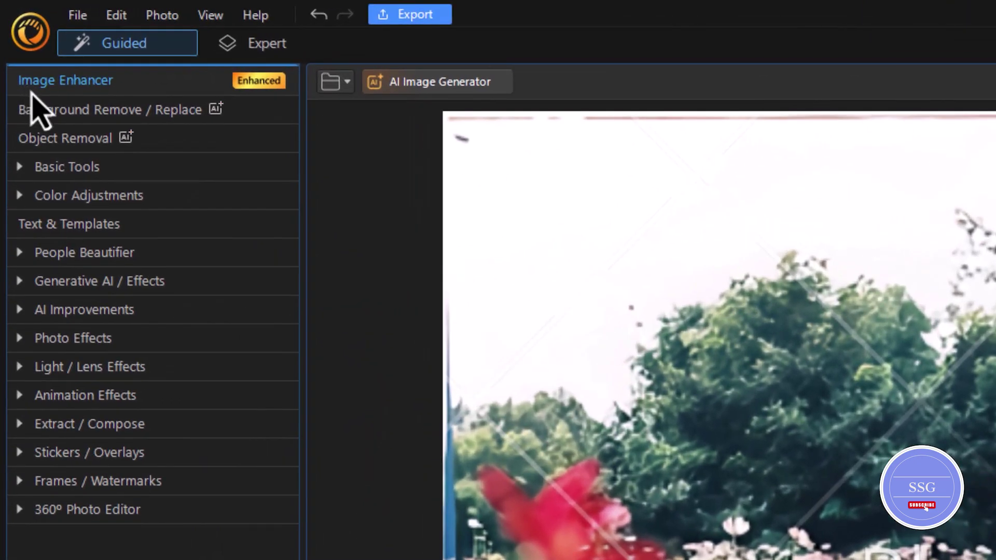
click(97, 201)
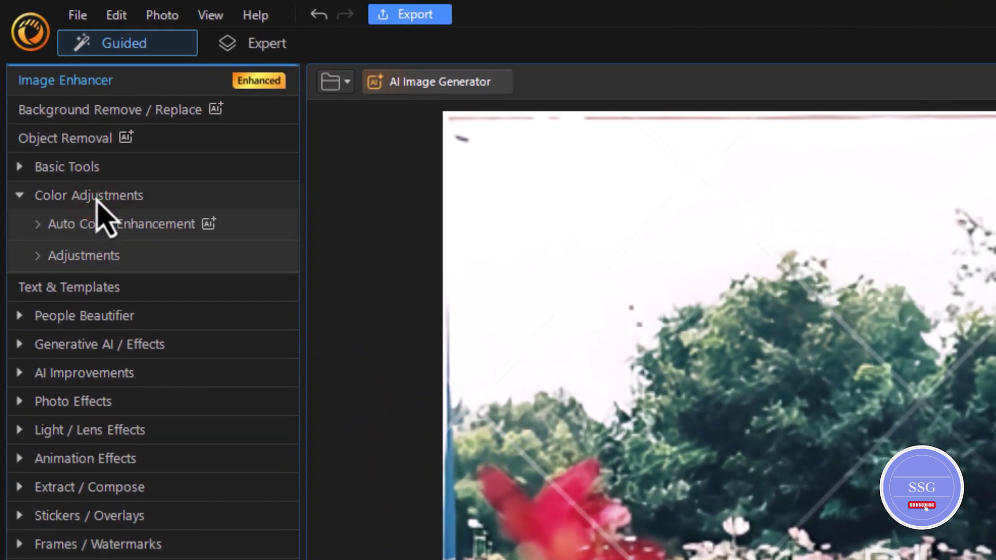
Lower exposure to -1.20 and raise contrast, clarity, vibrance and saturation
click(83, 255)
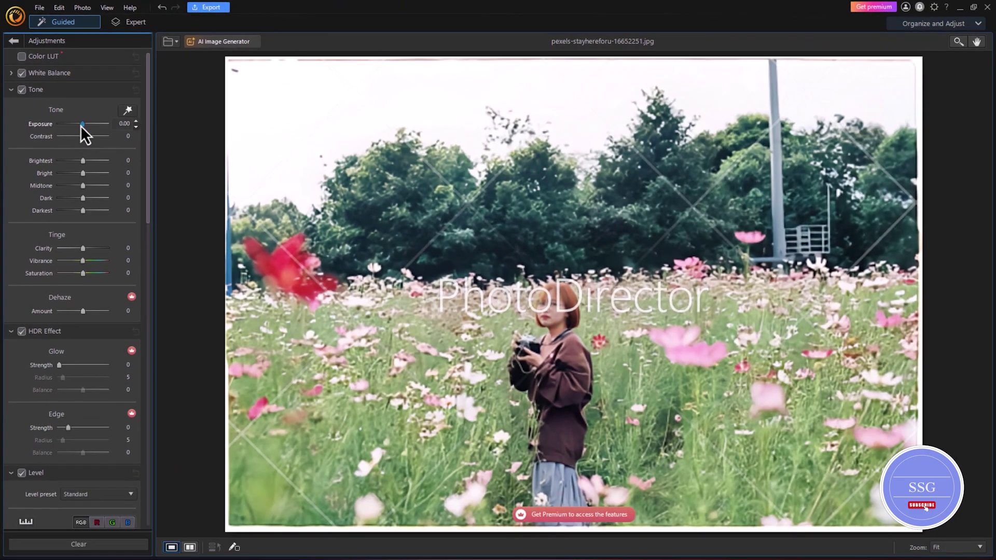
drag(83, 136, 84, 210)
drag(82, 248, 88, 274)
drag(83, 311, 82, 311)
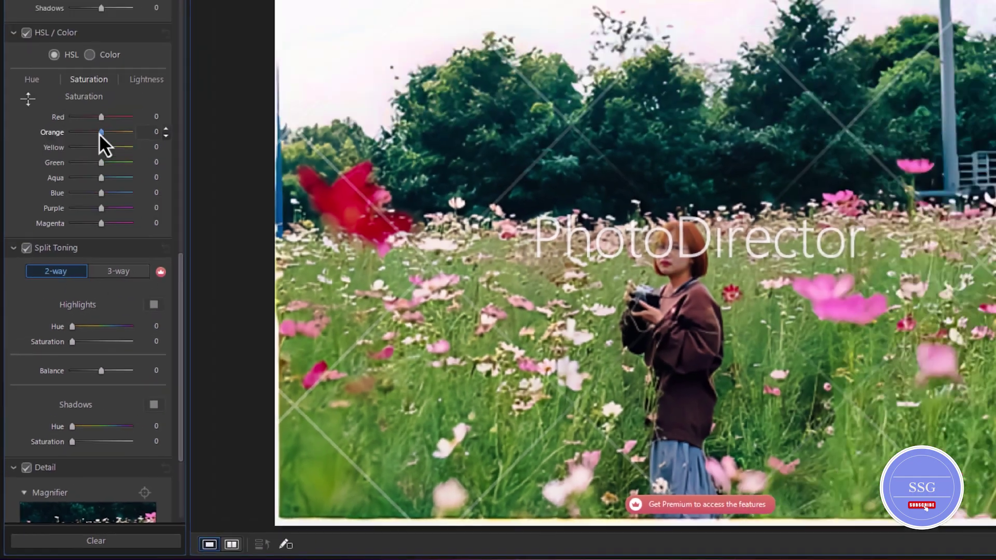
Set HSL saturation to Red 80, Green 85 and Magenta 22
drag(83, 198, 103, 198)
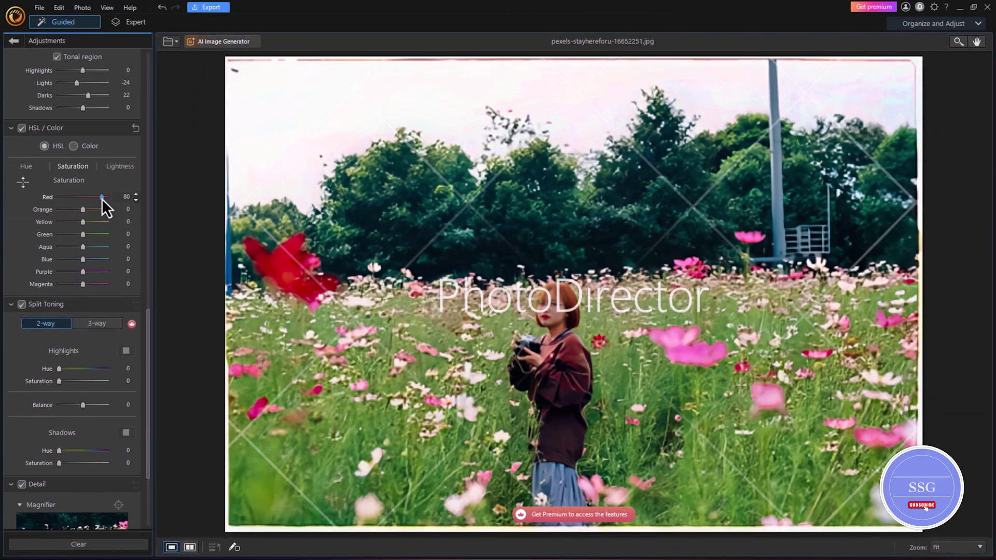
drag(83, 234, 103, 234)
drag(83, 285, 89, 284)
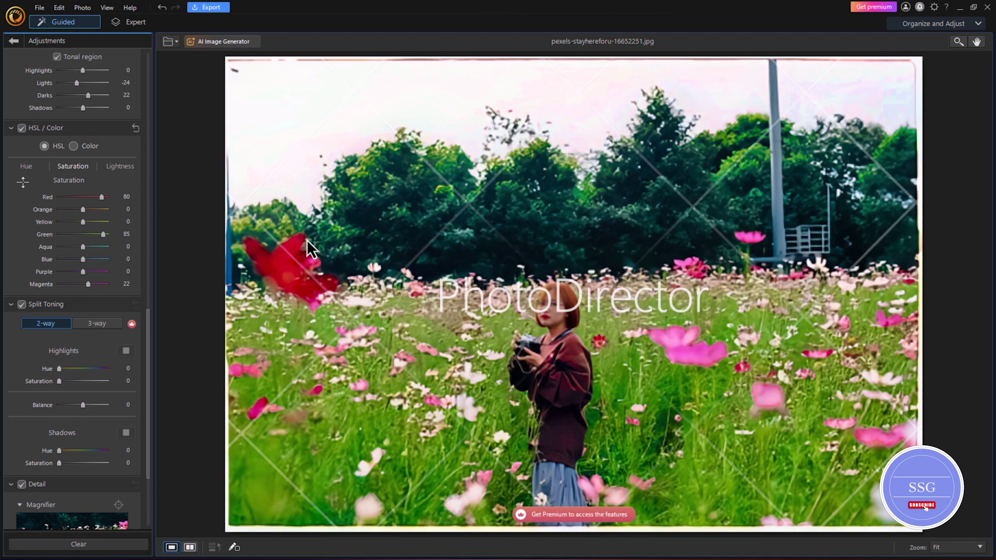
scroll(143, 199, up, 10)
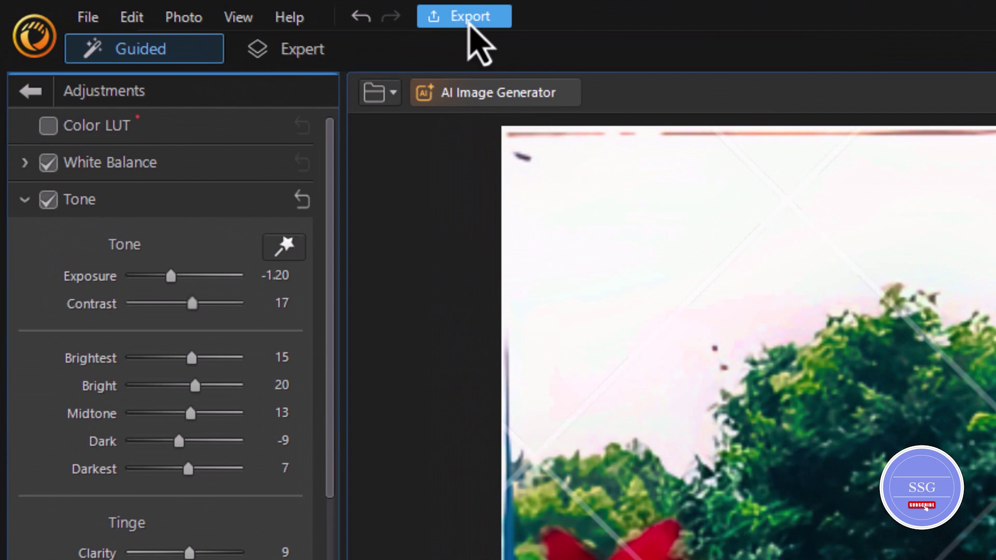
Export the colour-corrected flower photo from the top toolbar
click(208, 7)
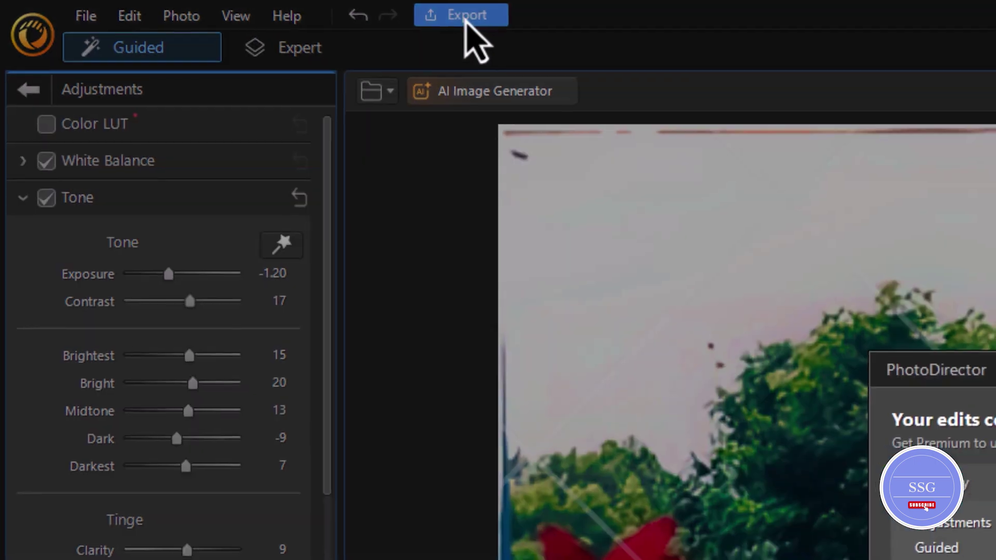